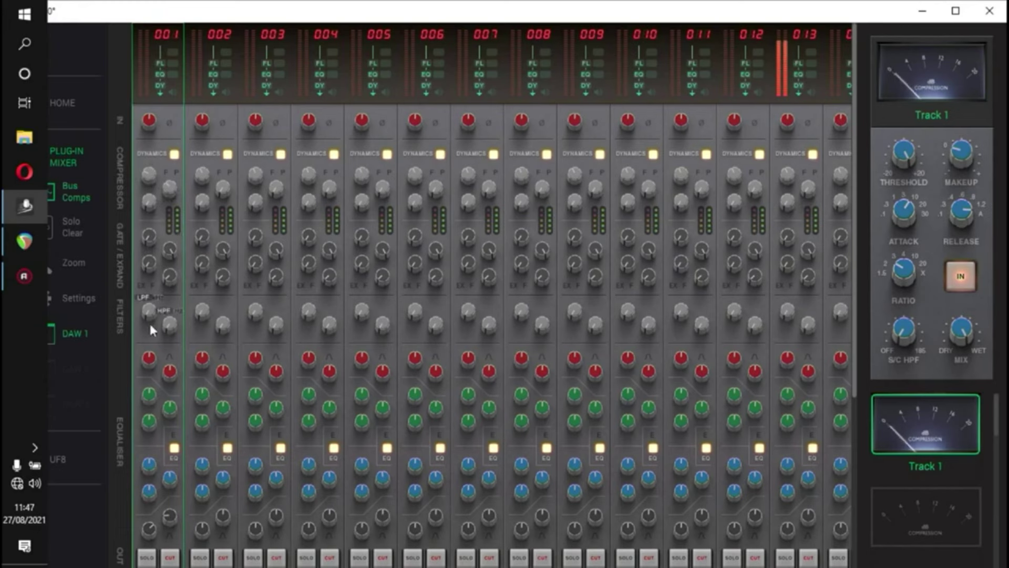
# Step: Look down the plug-in mixer's channel strips from the input section to the output gain faders
pyautogui.scroll(-3, 168, 370)
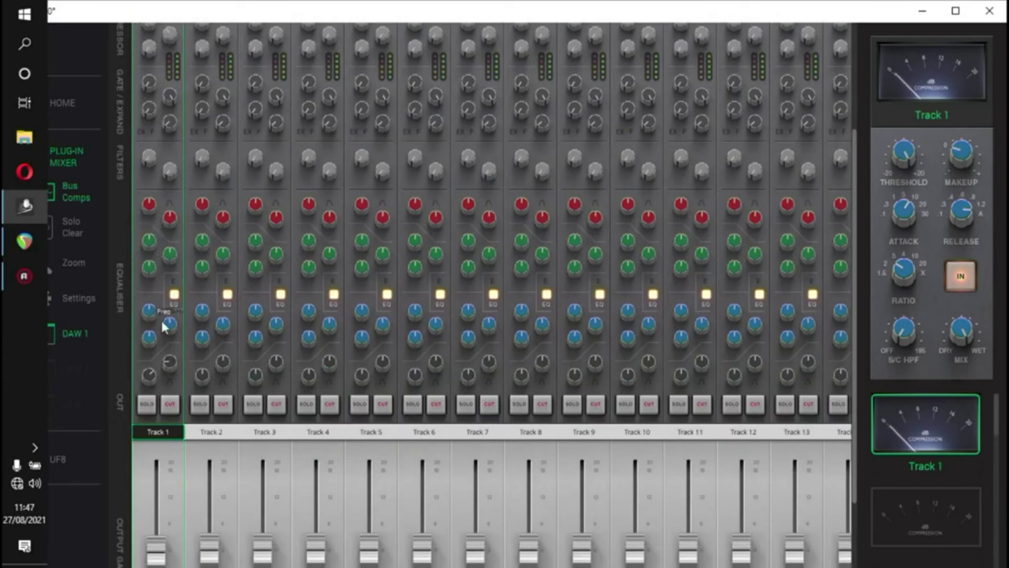
pyautogui.scroll(-2, 177, 357)
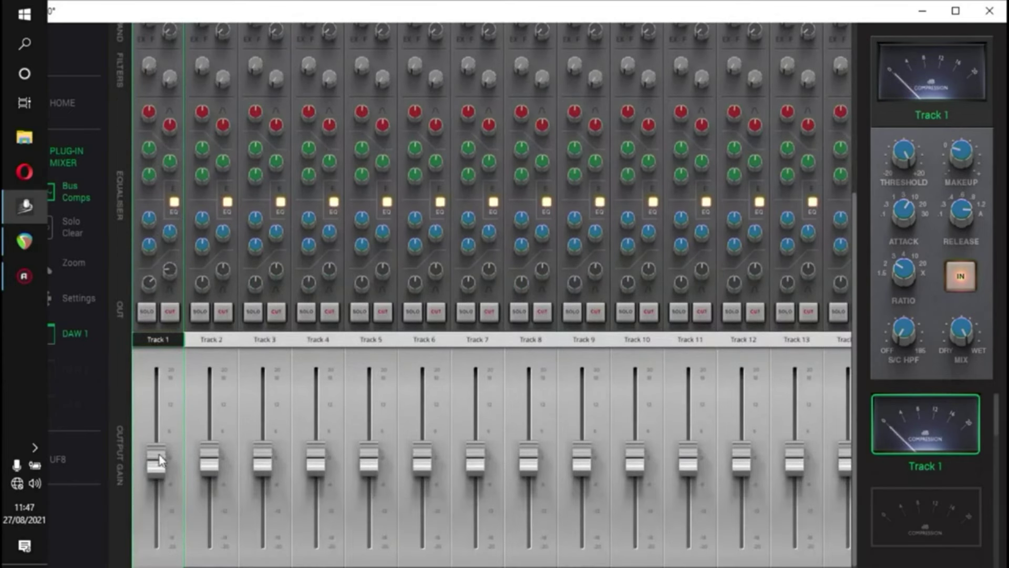
pyautogui.moveTo(158, 460)
pyautogui.mouseDown()
pyautogui.moveTo(157, 489)
pyautogui.moveTo(156, 433)
pyautogui.moveTo(156, 480)
pyautogui.moveTo(156, 446)
pyautogui.moveTo(156, 458)
pyautogui.mouseUp()
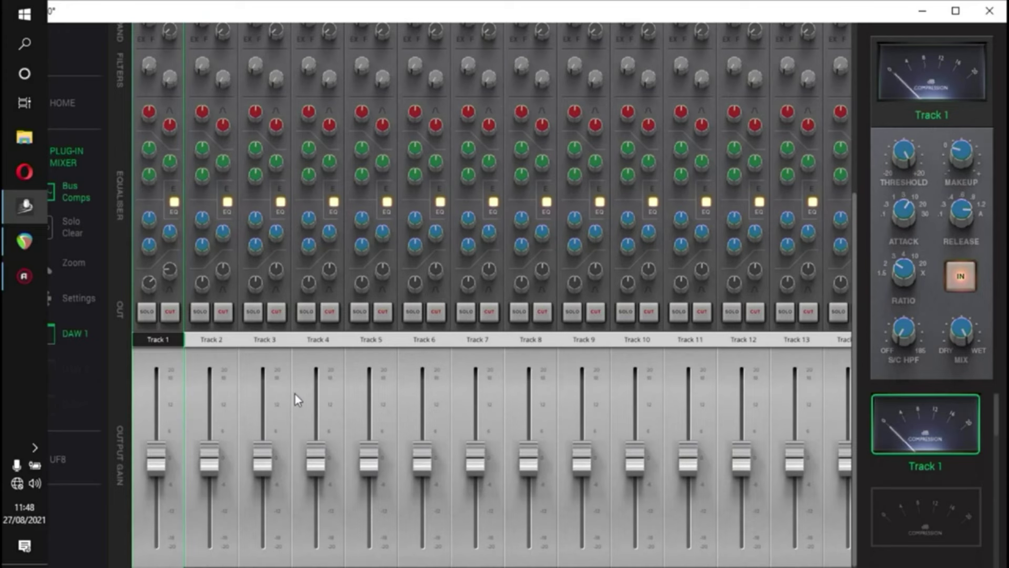
# Step: Switch to REAPER and look through the full track list, returning to the MASTER track
pyautogui.click(24, 241)
pyautogui.moveTo(1005, 376); pyautogui.dragTo(1002, 158)
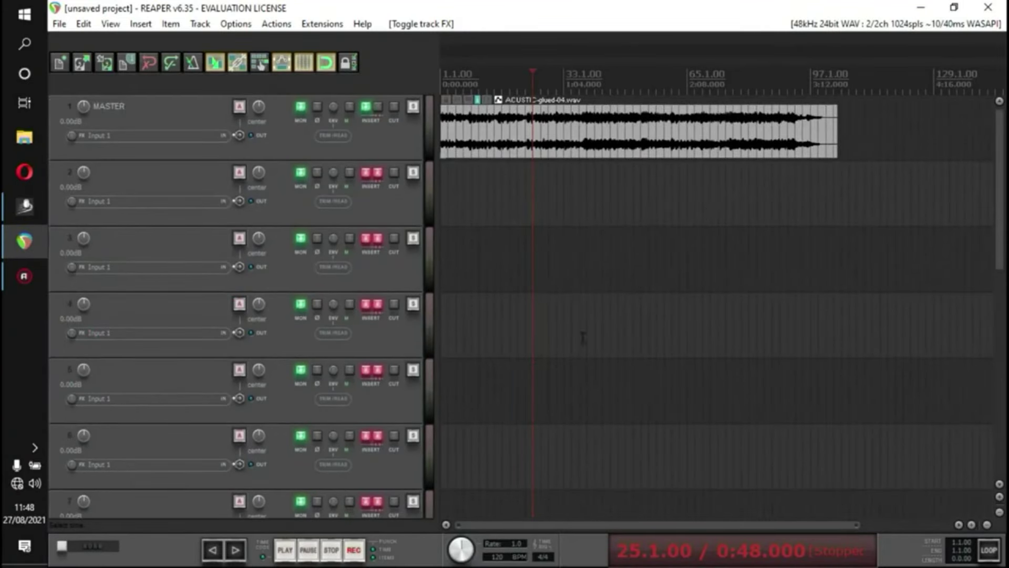
pyautogui.moveTo(1006, 237); pyautogui.dragTo(988, 456)
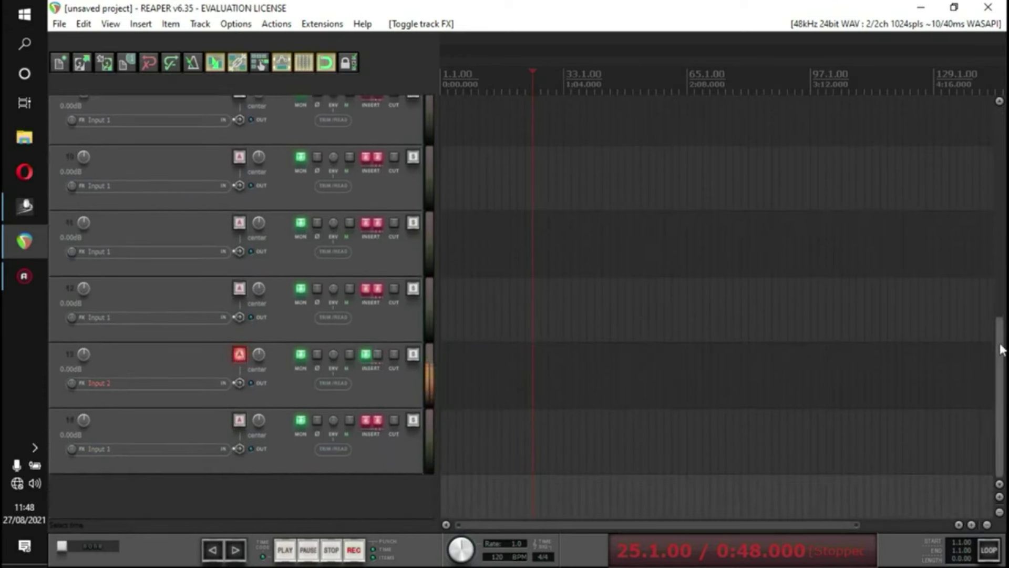
pyautogui.moveTo(1003, 349); pyautogui.dragTo(990, 102)
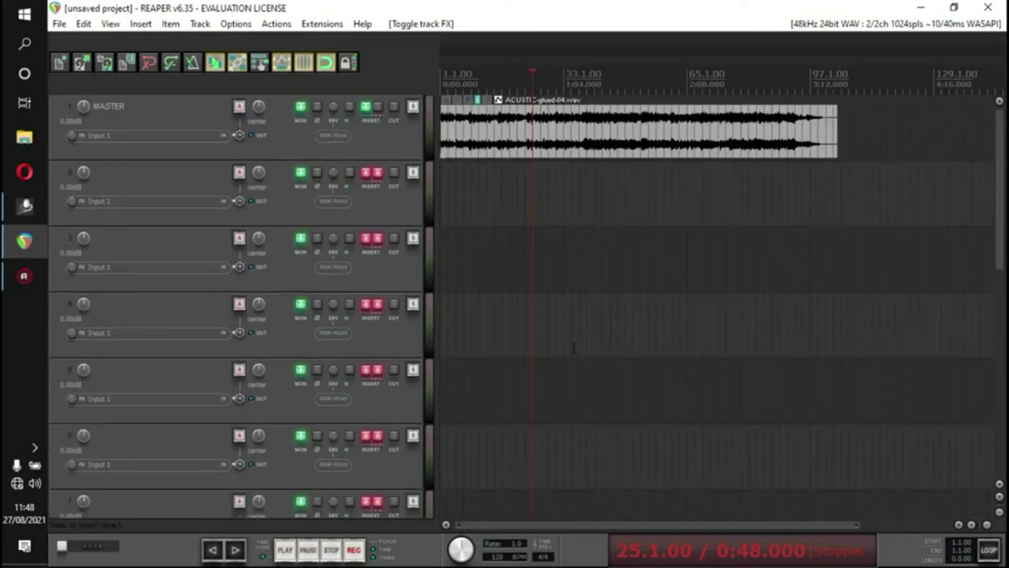
# Step: Show REAPER's mixer, open Channel Strip 2 on the MASTER track and jump from it to the SSL 360 plug-in mixer
pyautogui.hotkey('ctrl', 'm')
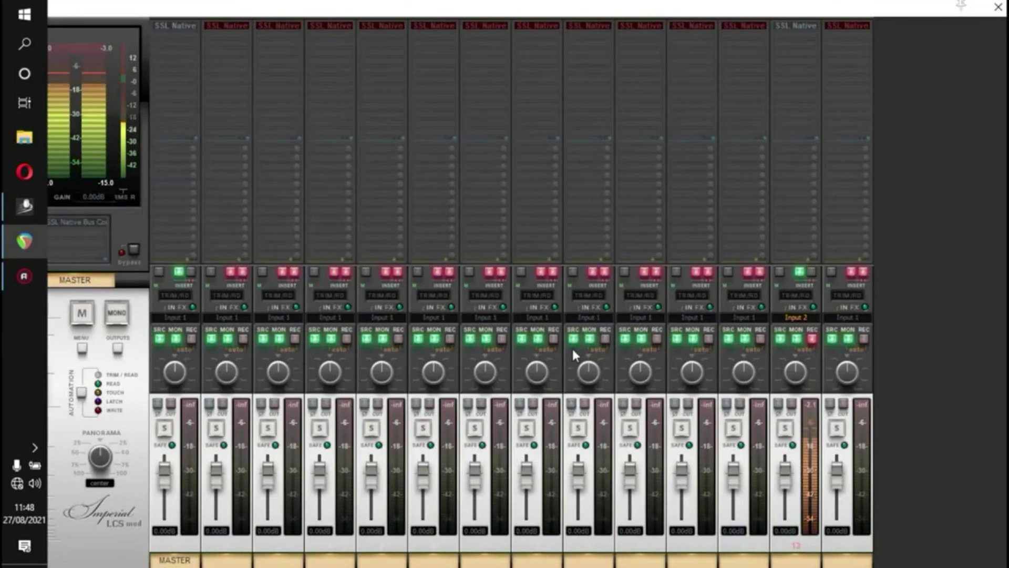
pyautogui.click(175, 26)
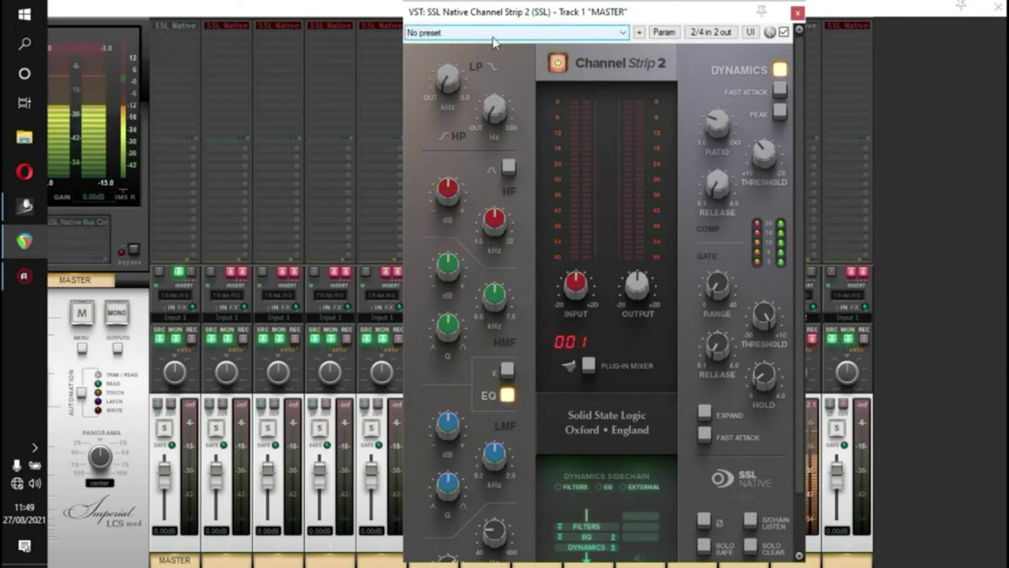
pyautogui.click(589, 368)
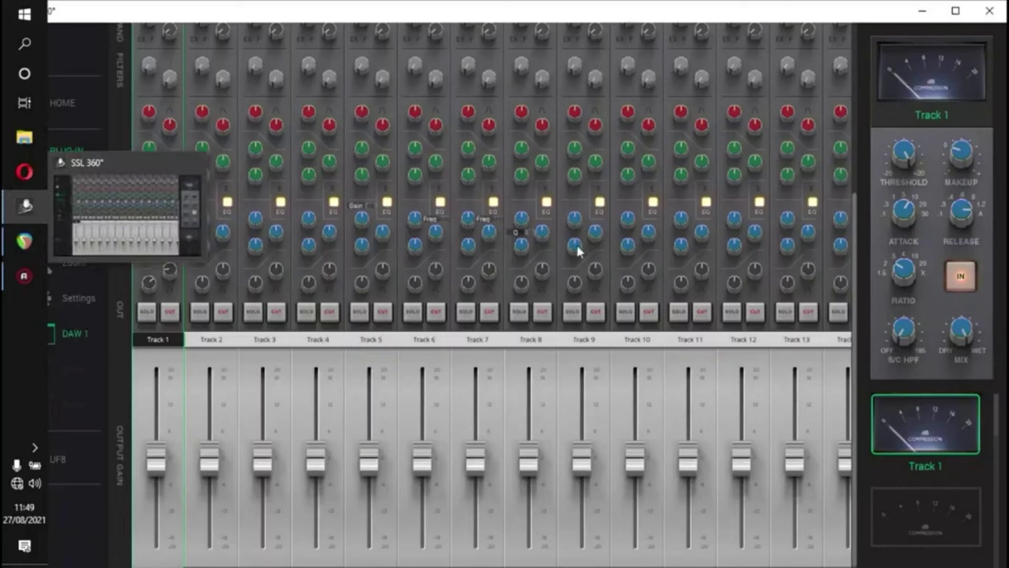
# Step: Return from SSL 360 to REAPER's mixer and close the MASTER track's Channel Strip 2 window
pyautogui.click(31, 199)
pyautogui.moveTo(24, 211)
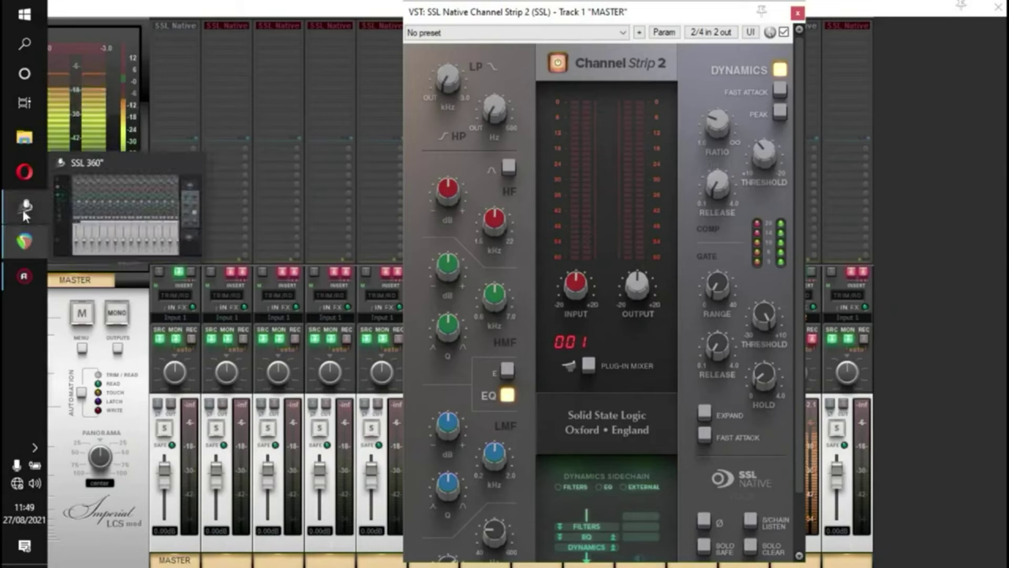
pyautogui.click(124, 220)
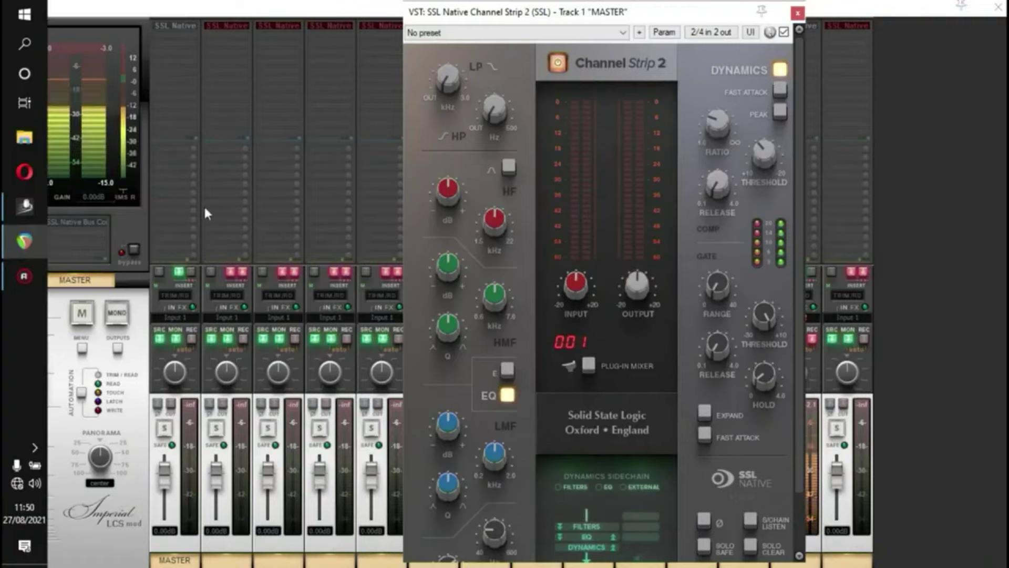
pyautogui.press('Escape')
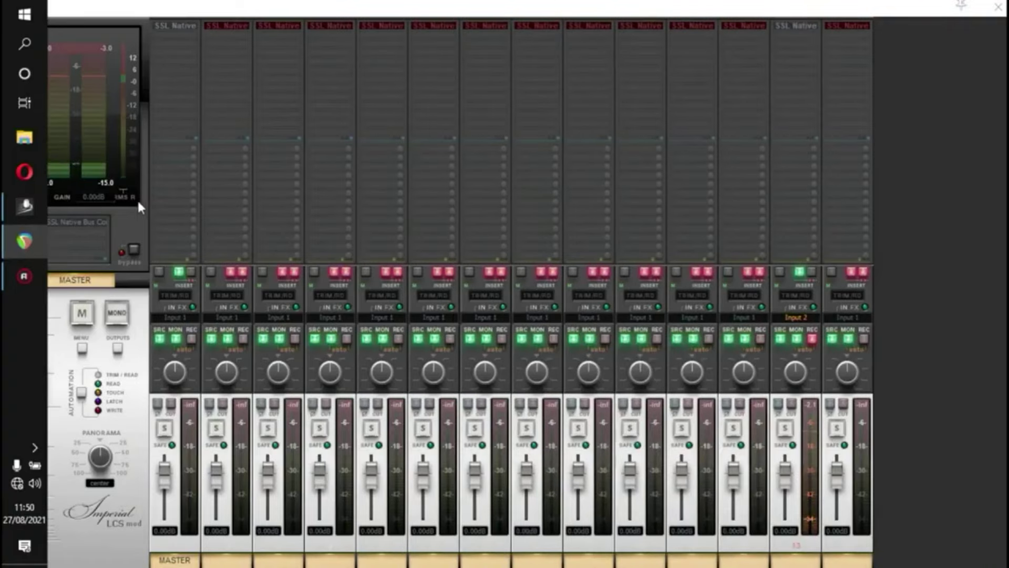
# Step: View the master bus's Bus Compressor 2 and the MASTER track's Channel Strip 2, closing each plug-in window
pyautogui.doubleClick(93, 228)
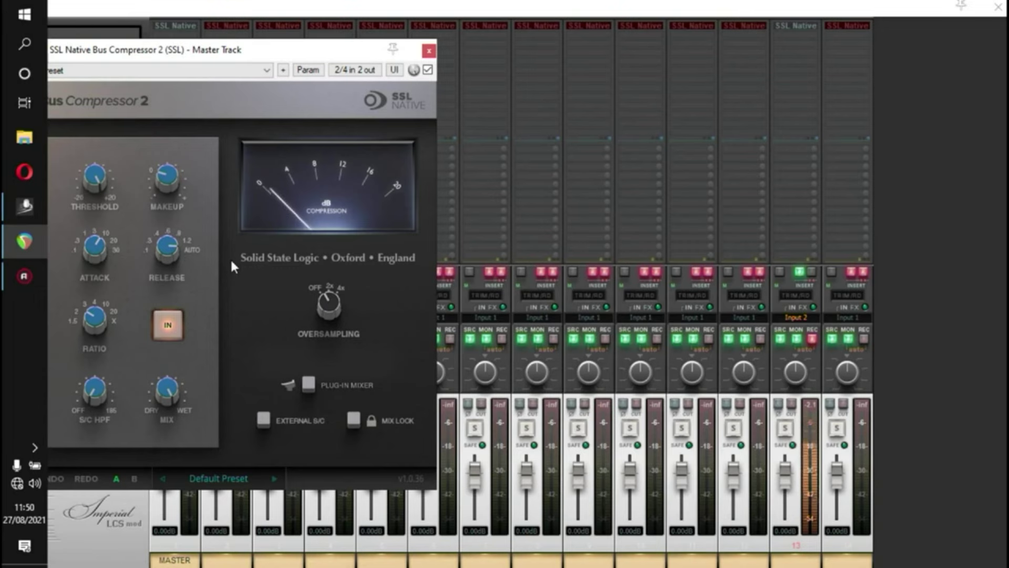
pyautogui.press('Escape')
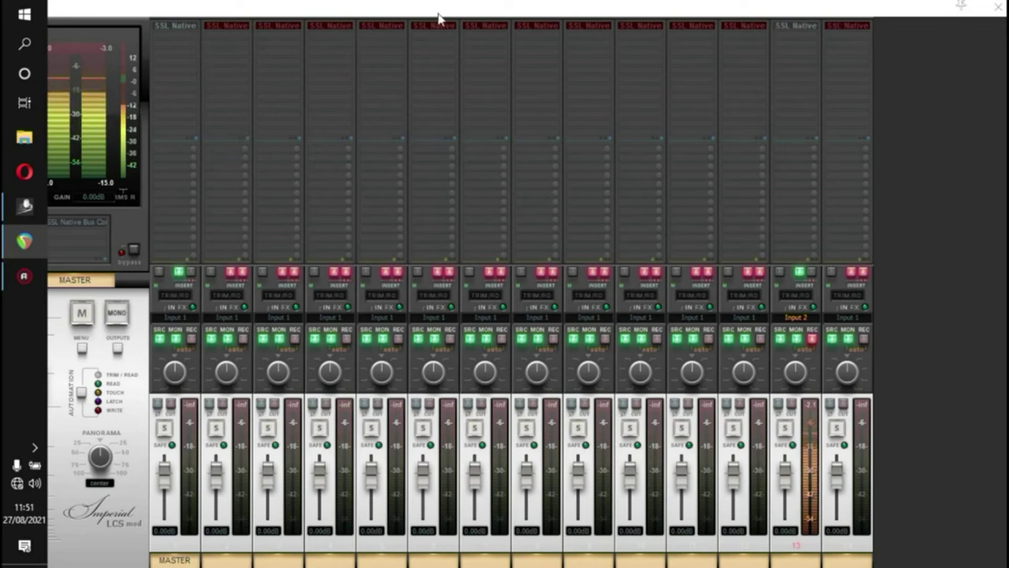
pyautogui.click(191, 23)
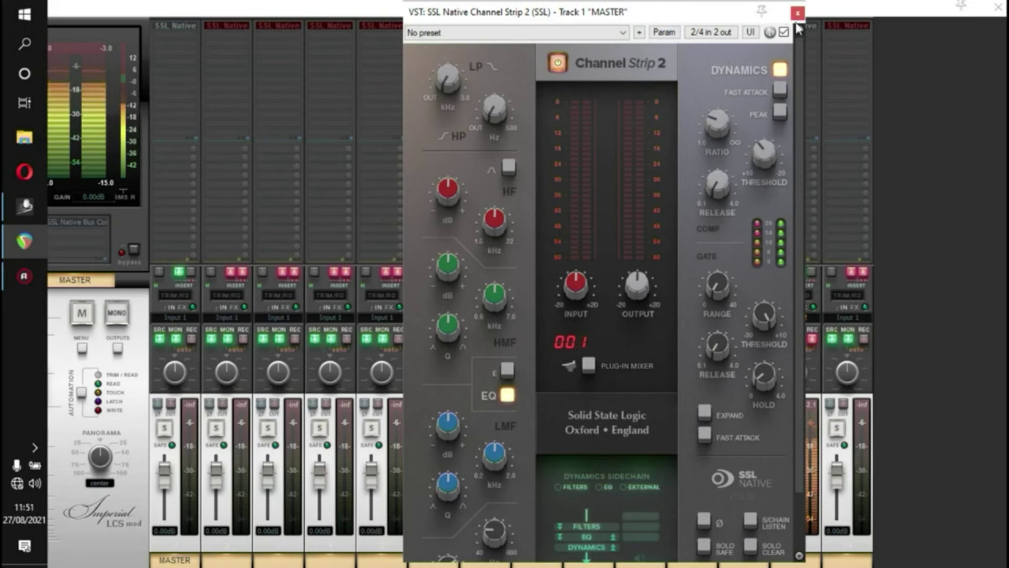
pyautogui.click(797, 12)
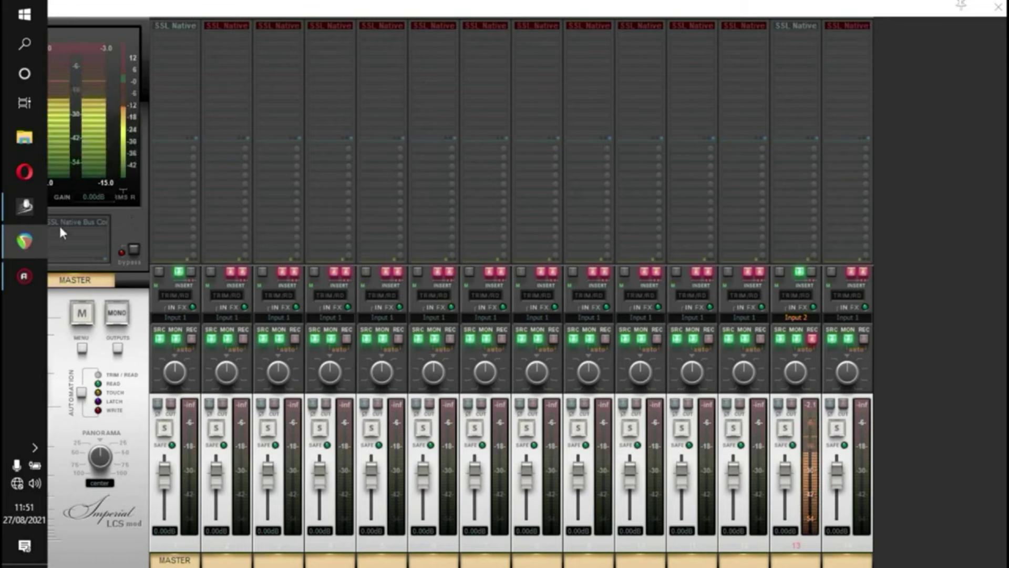
# Step: Switch to SSL 360 and view the meter, input and dynamics sections of the channel strips
pyautogui.click(24, 206)
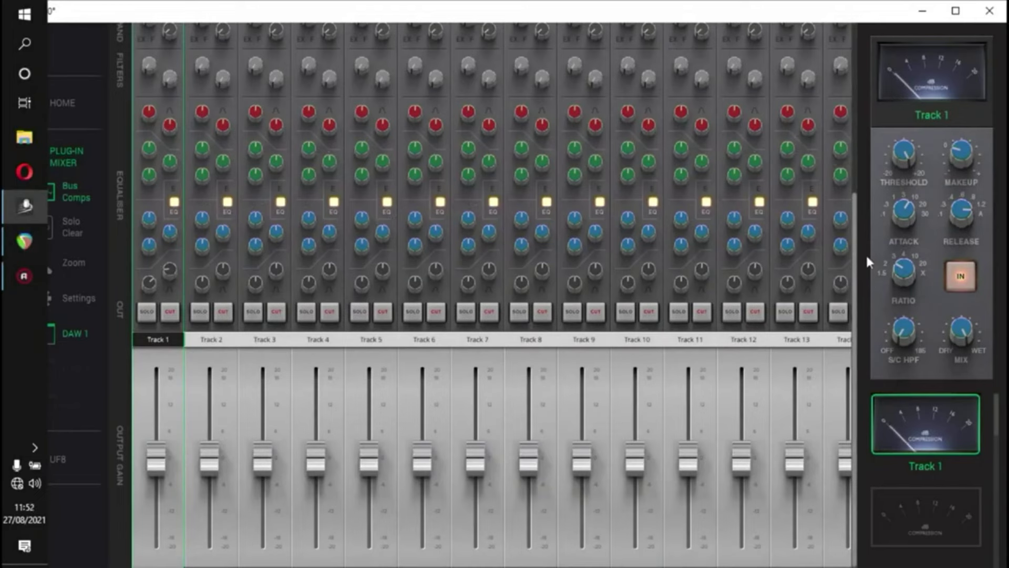
pyautogui.moveTo(866, 253); pyautogui.dragTo(861, 129)
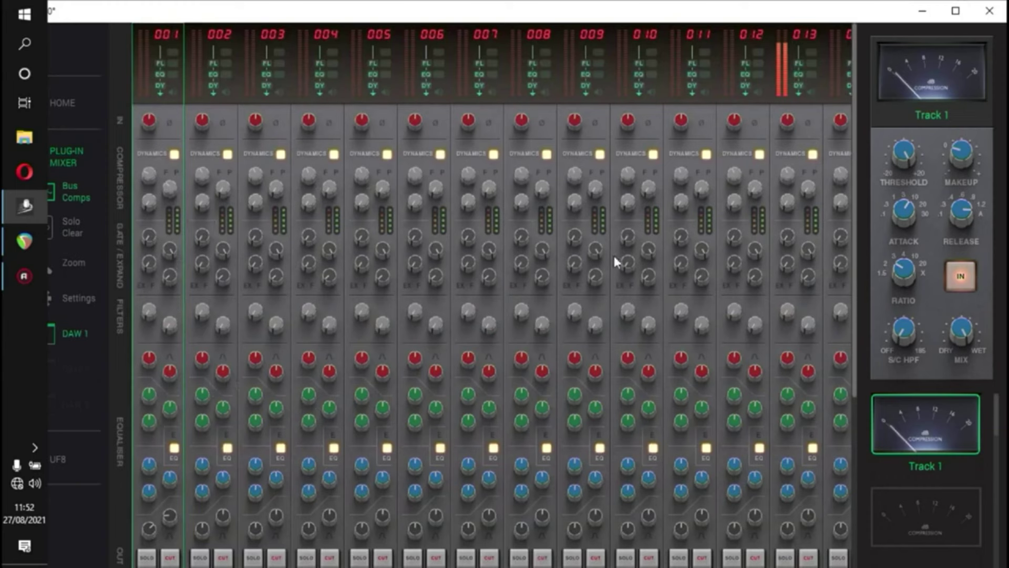
# Step: Switch to REAPER, close its mixer and start playback from the beginning of the project
pyautogui.click(24, 241)
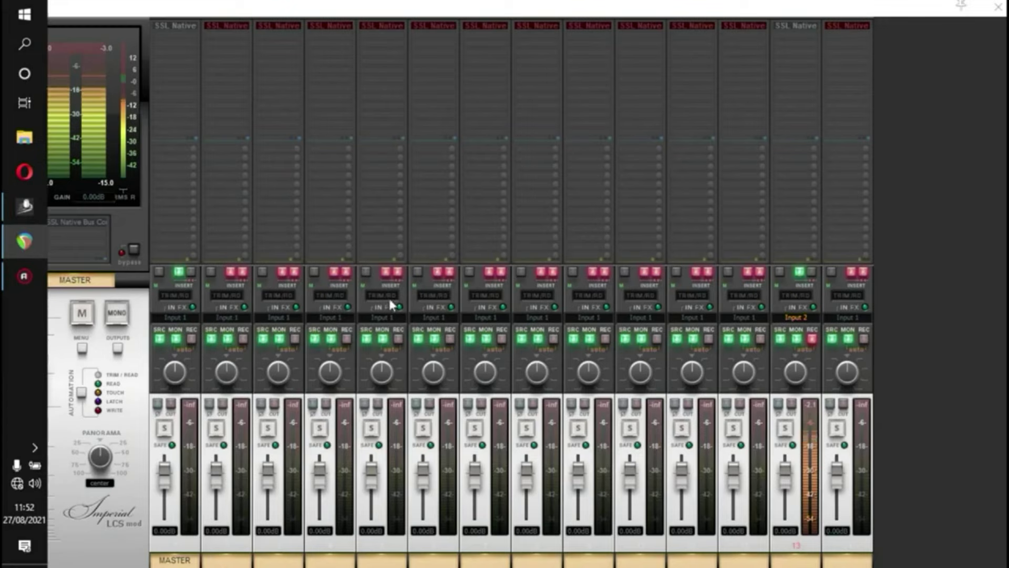
pyautogui.click(998, 7)
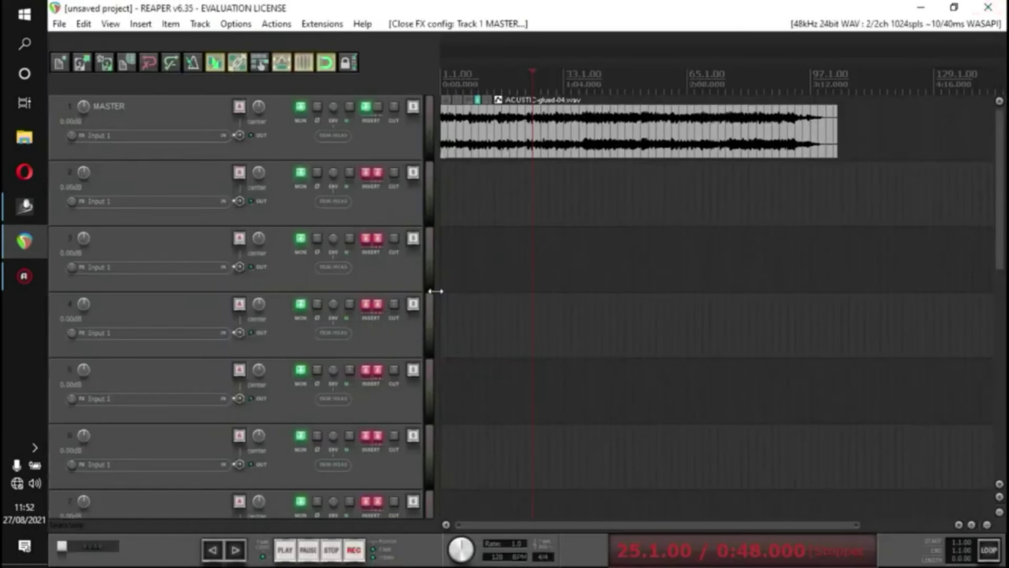
pyautogui.click(212, 549)
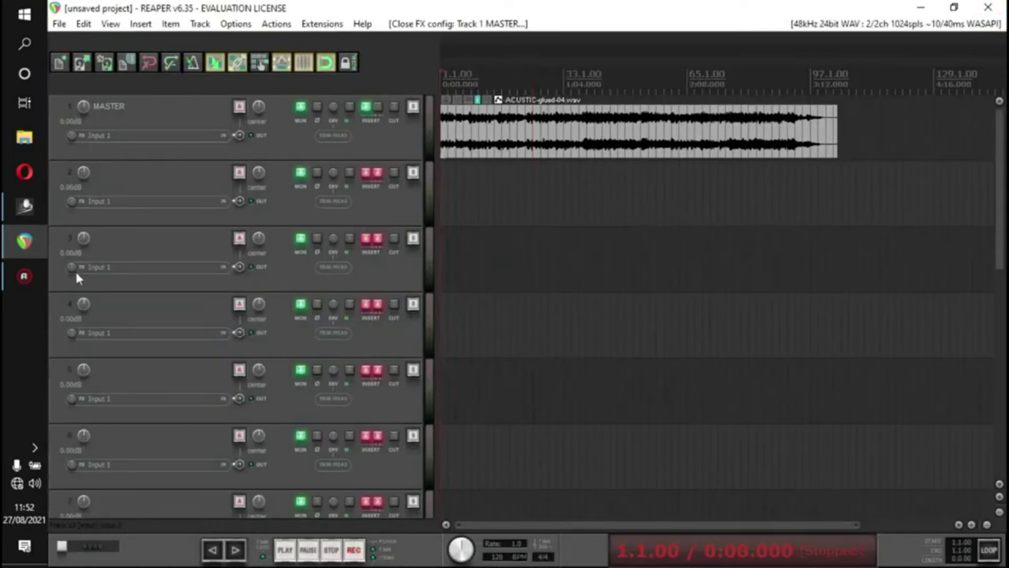
# Step: In SSL 360, raise Track 1's output gain fader to about 4.3 dB
pyautogui.click(28, 208)
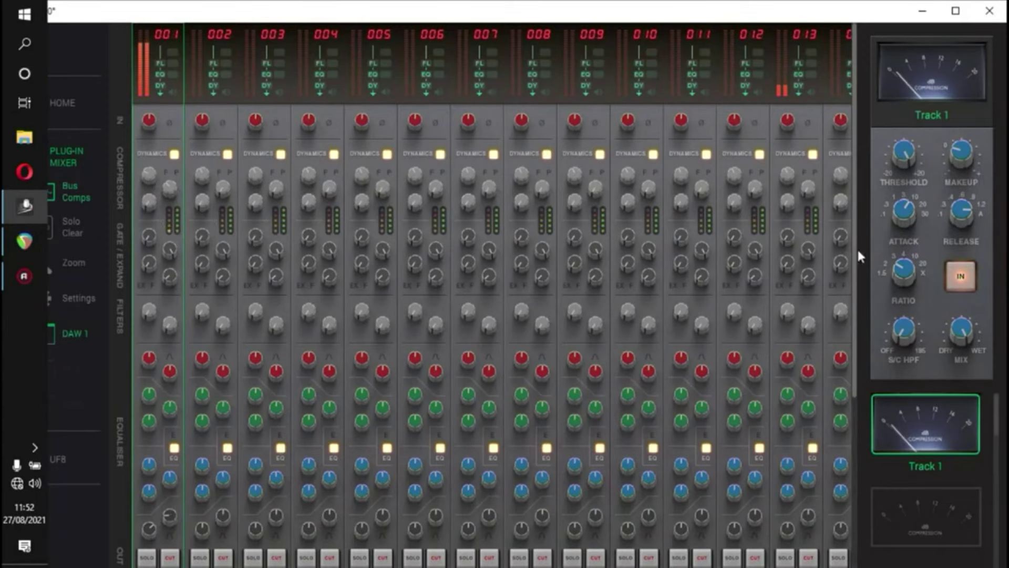
pyautogui.scroll(-5, 656, 274)
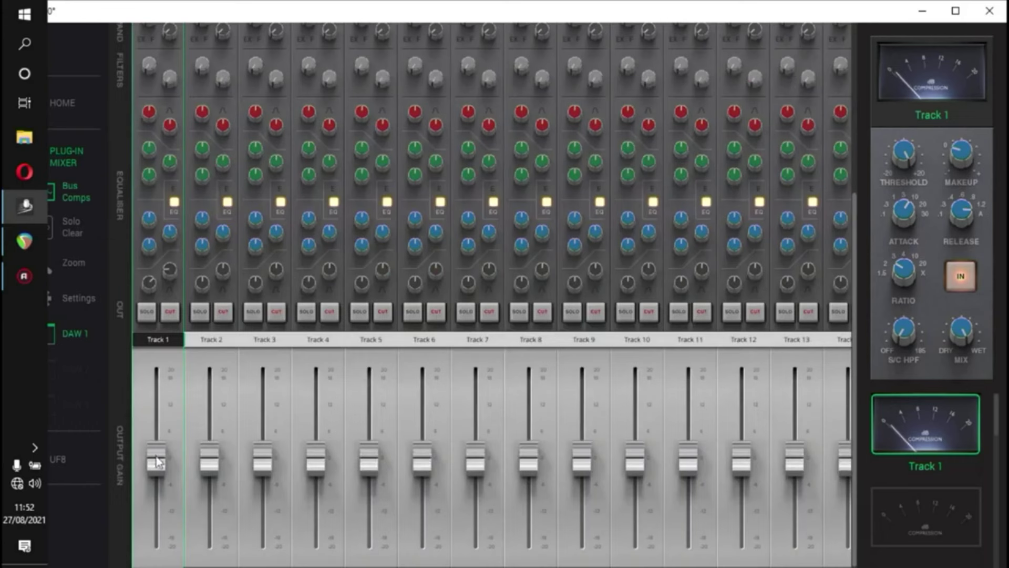
pyautogui.moveTo(157, 462)
pyautogui.mouseDown()
pyautogui.moveTo(157, 445)
pyautogui.moveTo(162, 453)
pyautogui.mouseUp()
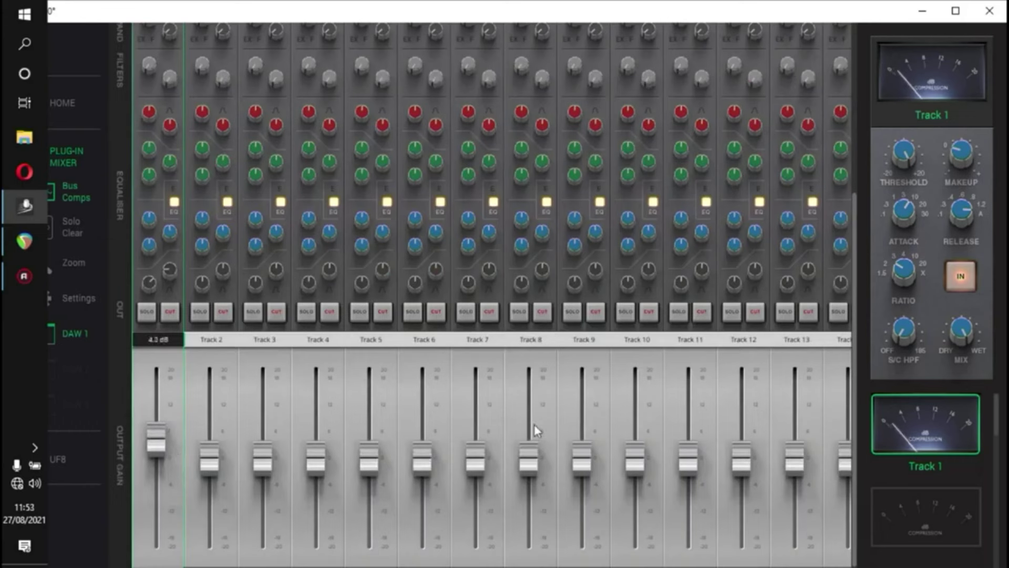
# Step: Boost Track 1's high-frequency EQ gain and adjust the frequency of its low-mid EQ band
pyautogui.moveTo(856, 288); pyautogui.dragTo(855, 53)
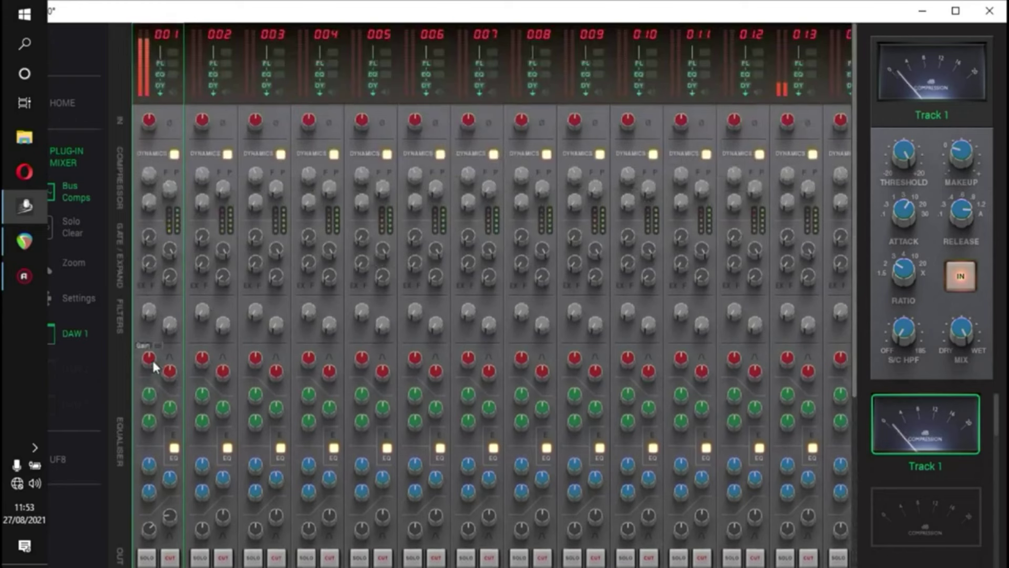
pyautogui.moveTo(156, 347); pyautogui.dragTo(166, 320)
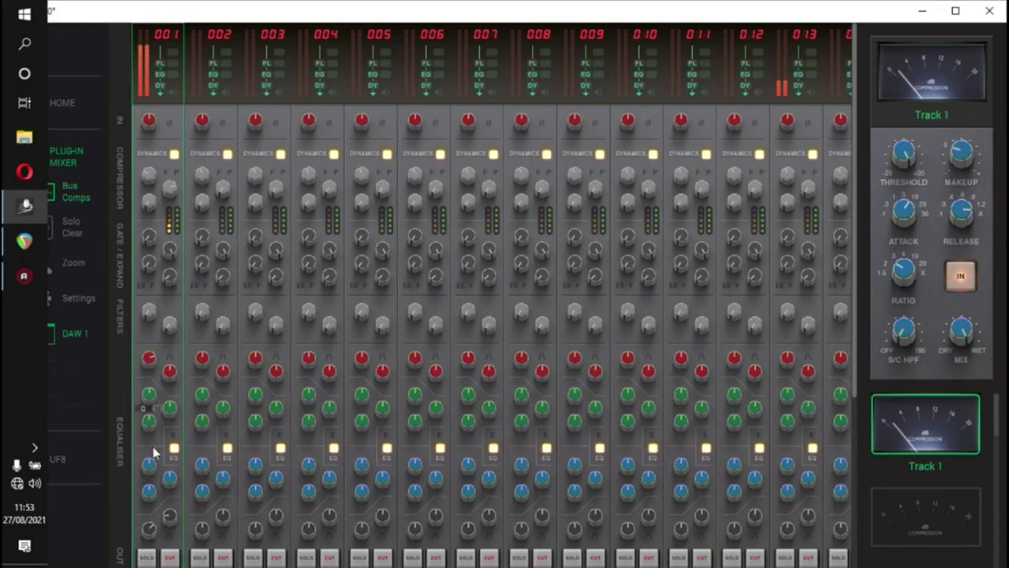
pyautogui.scroll(-3, 153, 444)
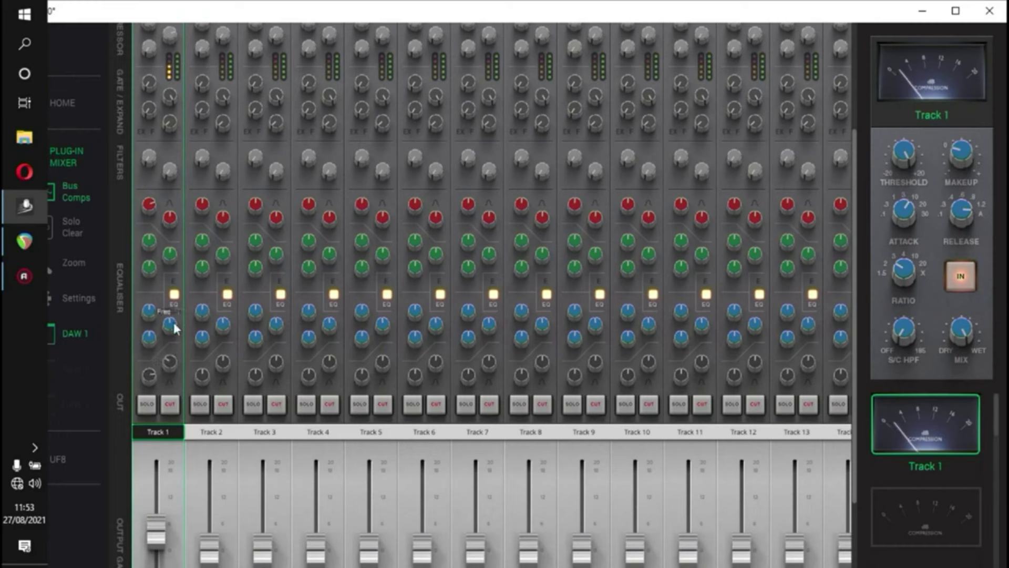
pyautogui.moveTo(170, 323); pyautogui.dragTo(171, 335)
# Step: Examine Track 1's level meters, compressor activity, EQ settings and output fader during playback
pyautogui.scroll(2, 168, 330)
pyautogui.scroll(2, 179, 331)
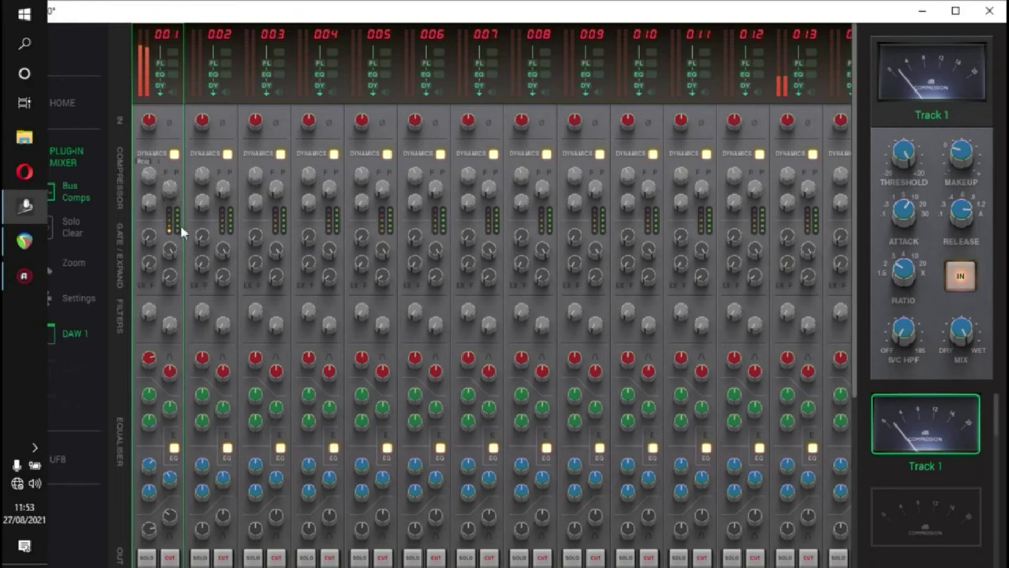
pyautogui.scroll(-3, 161, 249)
pyautogui.scroll(-2, 166, 269)
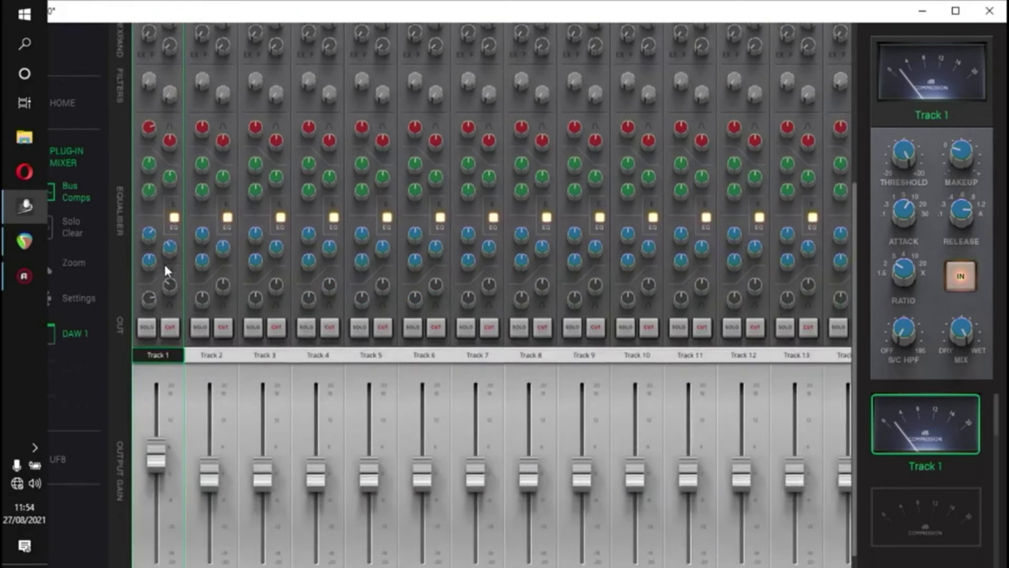
pyautogui.scroll(5, 166, 269)
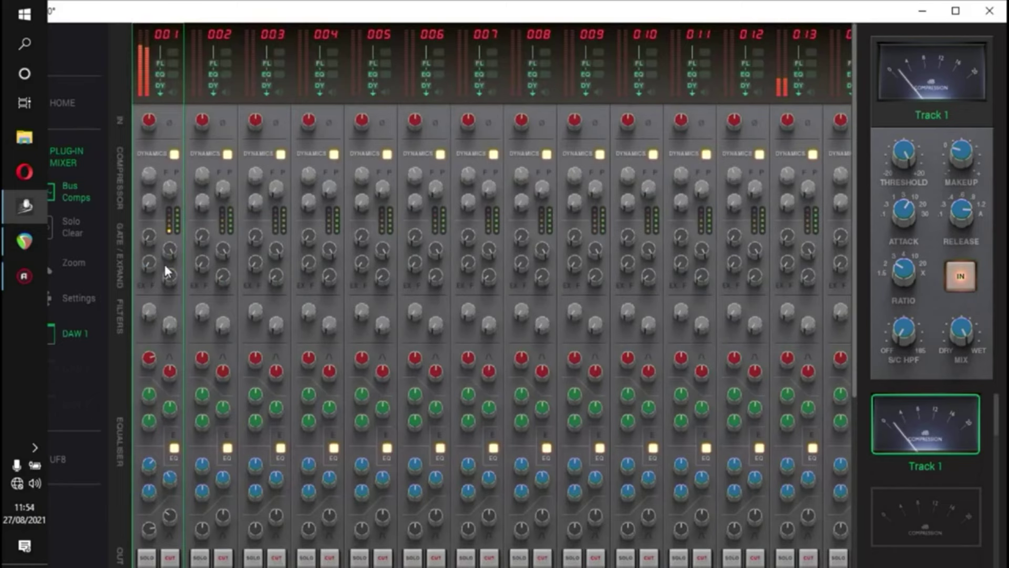
pyautogui.scroll(-3, 165, 270)
pyautogui.scroll(3, 165, 268)
pyautogui.scroll(-4, 176, 167)
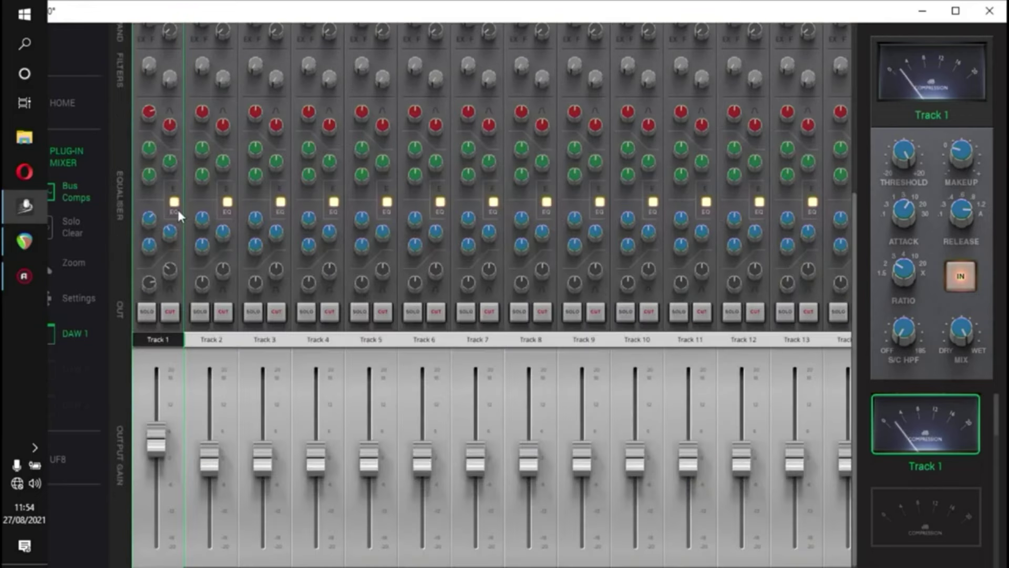
# Step: Stop playback in REAPER and return to the SSL 360 plug-in mixer
pyautogui.click(25, 240)
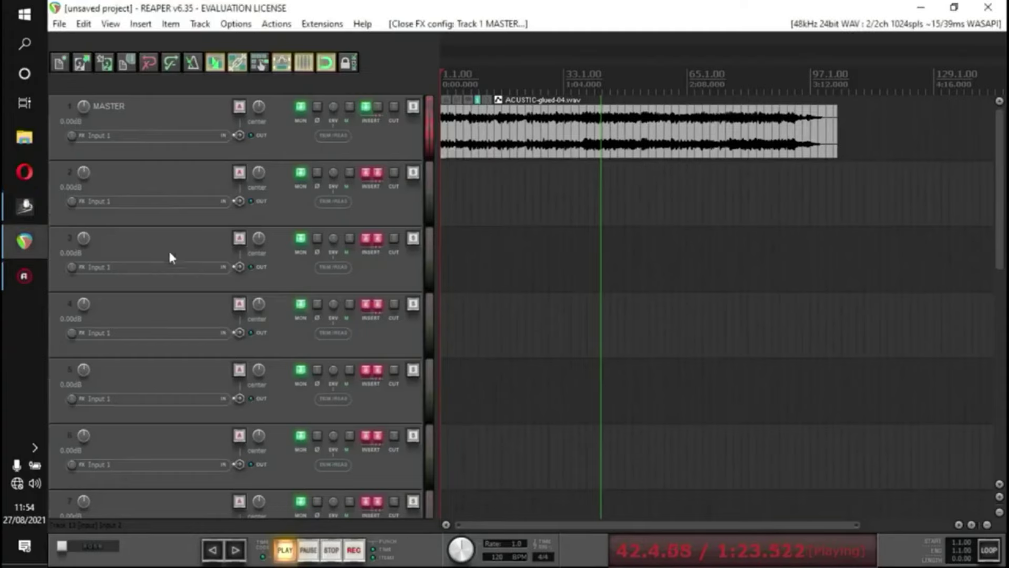
pyautogui.press('space')
pyautogui.hotkey('alt', 'Tab')
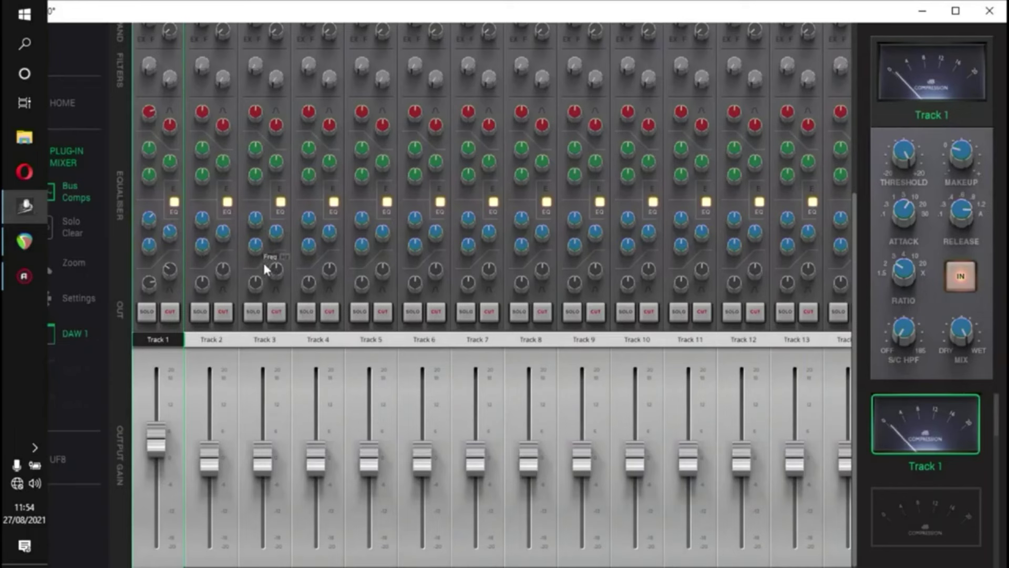
# Step: Review the dynamics, filter, EQ and output sections across all channel strips with playback stopped
pyautogui.scroll(4, 251, 252)
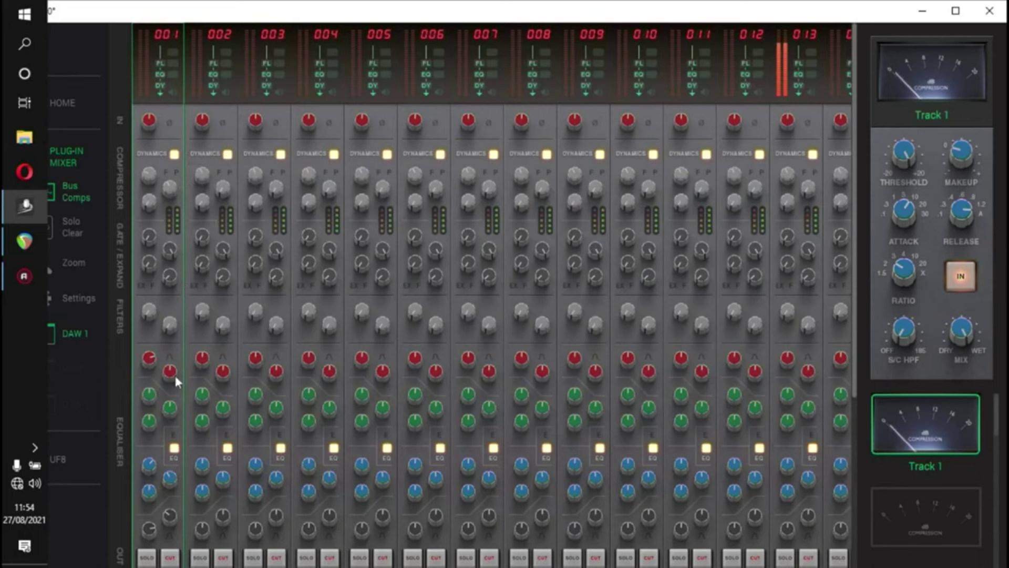
pyautogui.scroll(-4, 174, 373)
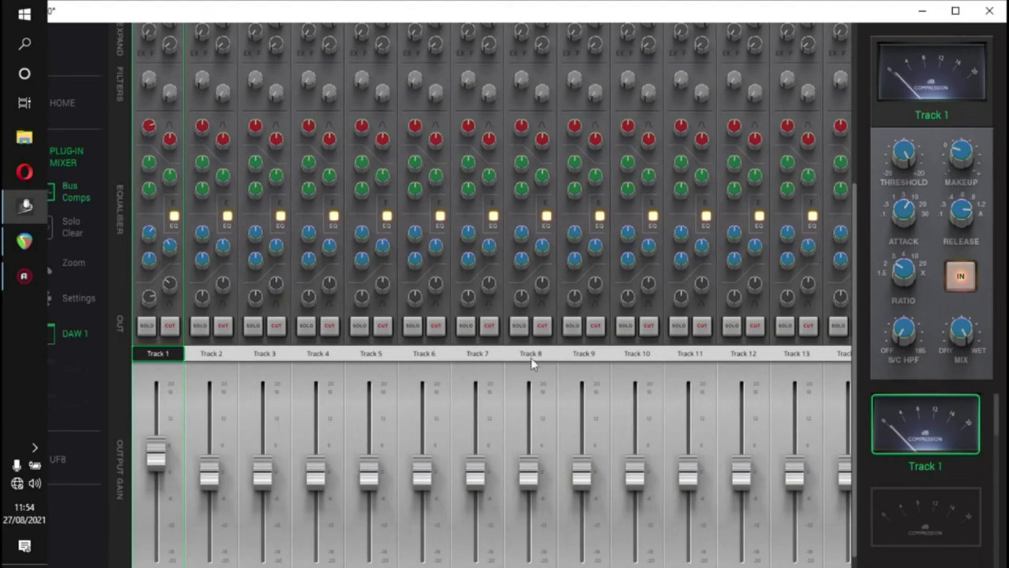
pyautogui.scroll(4, 322, 313)
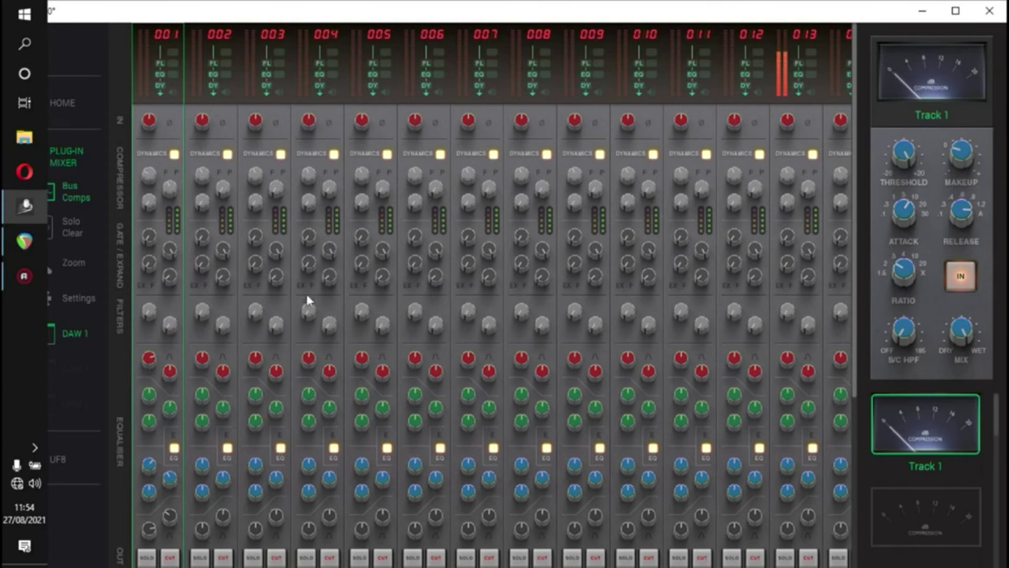
pyautogui.scroll(-5, 284, 289)
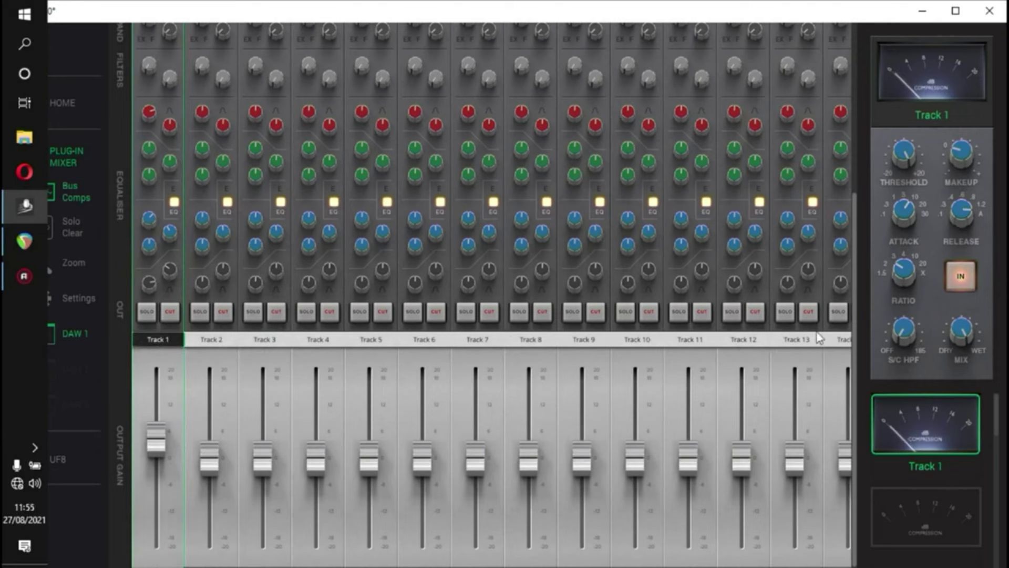
pyautogui.scroll(5, 420, 382)
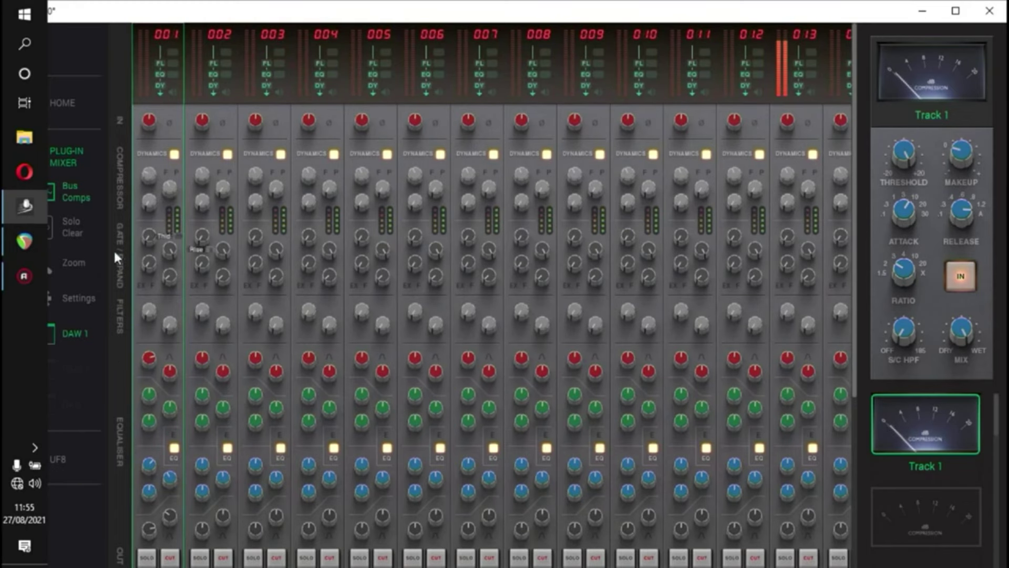
# Step: Restart playback in REAPER and return to SSL 360 to monitor Track 1
pyautogui.moveTo(24, 241)
pyautogui.click(56, 225)
pyautogui.hotkey('alt', 'Tab')
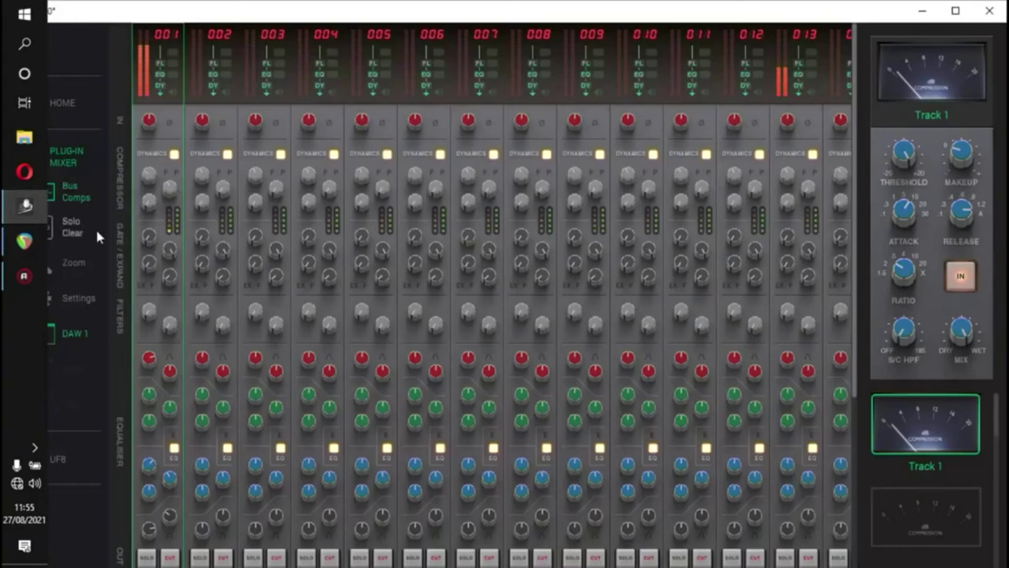